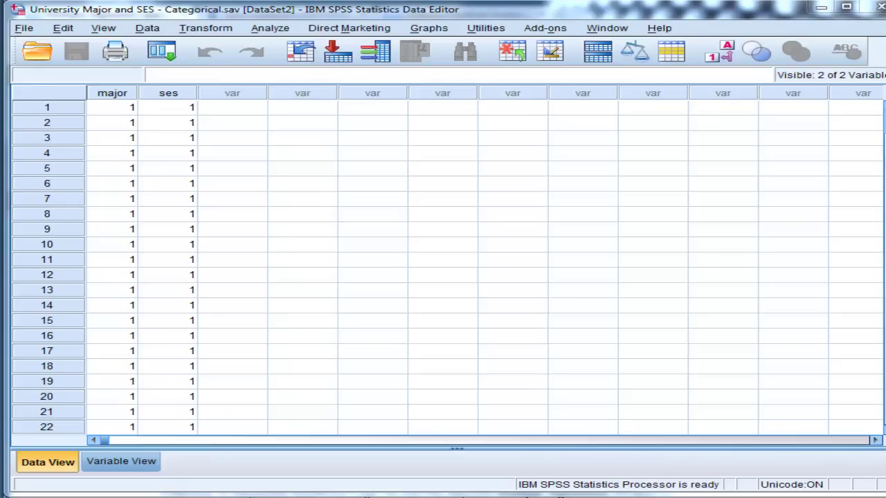
- Select the major column in the Data Editor and scroll through its case values
left_click(233, 111)
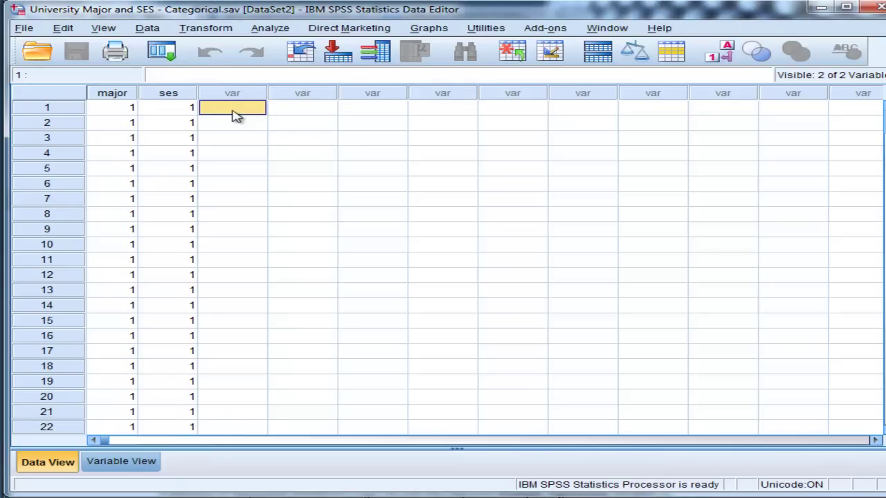
left_click(111, 107)
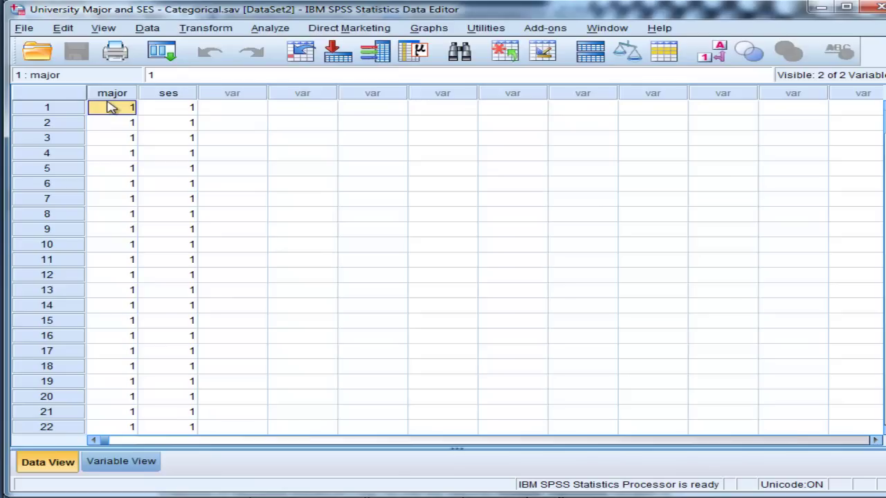
left_click(108, 95)
left_click(264, 109)
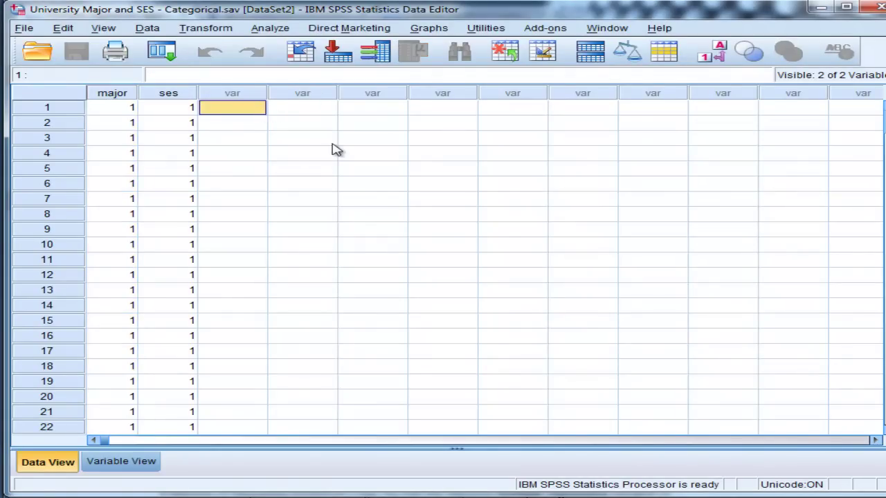
scroll(147, 211, "down", 3)
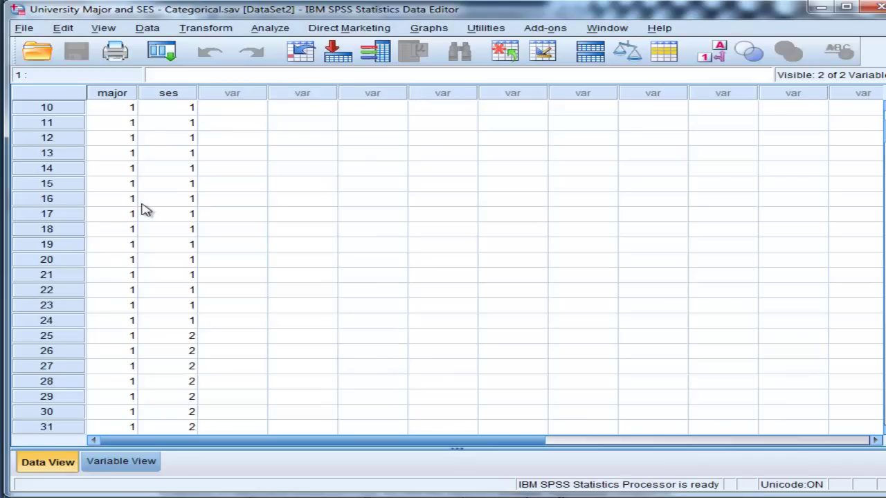
scroll(146, 210, "down", 20)
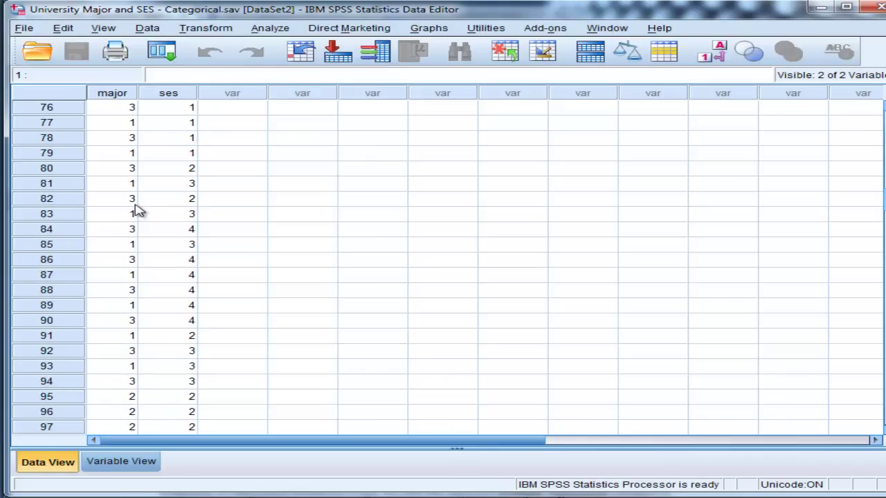
scroll(138, 211, "down", 9)
scroll(138, 210, "up", 8)
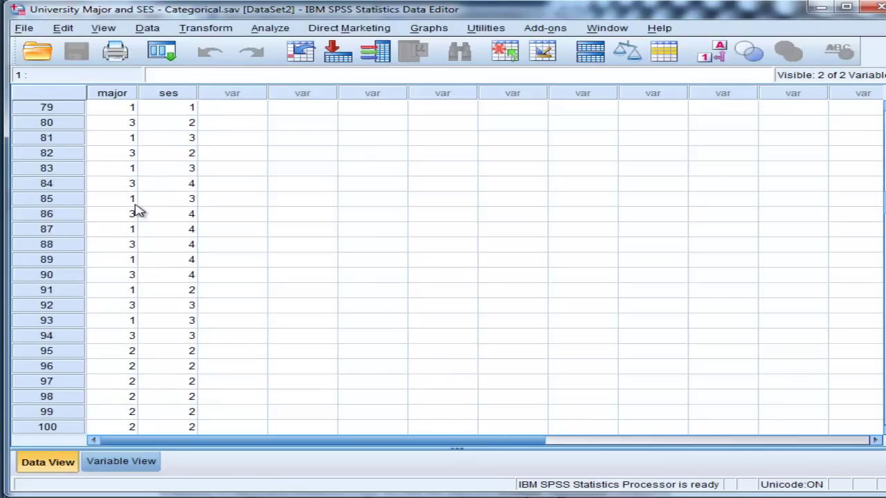
scroll(139, 210, "up", 20)
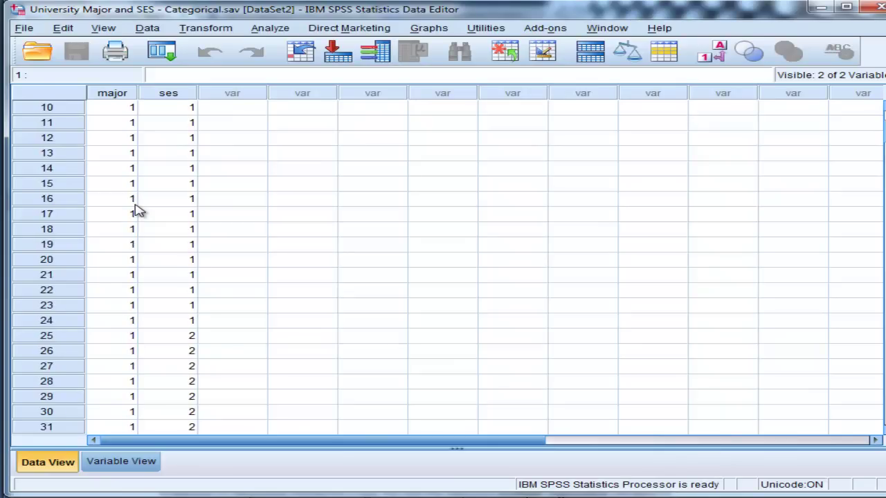
scroll(138, 210, "up", 3)
- Select the ses column, clear the selection, and scroll through the cases
left_click(186, 94)
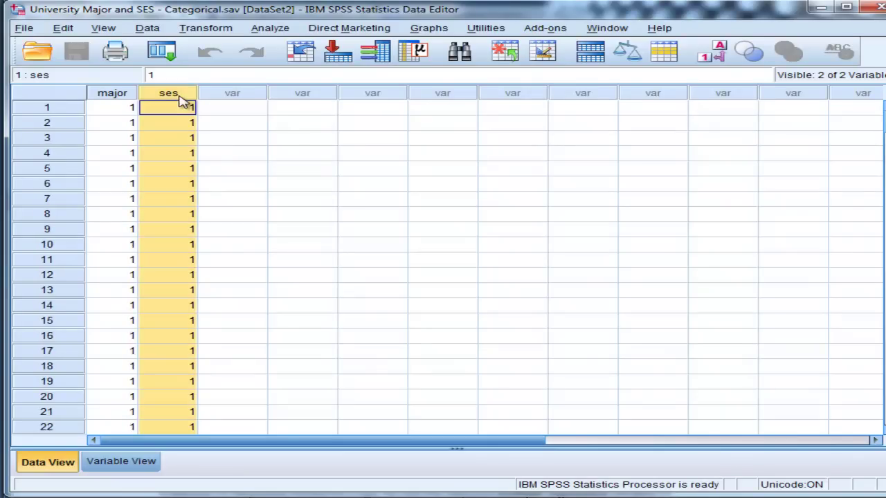
left_click(295, 142)
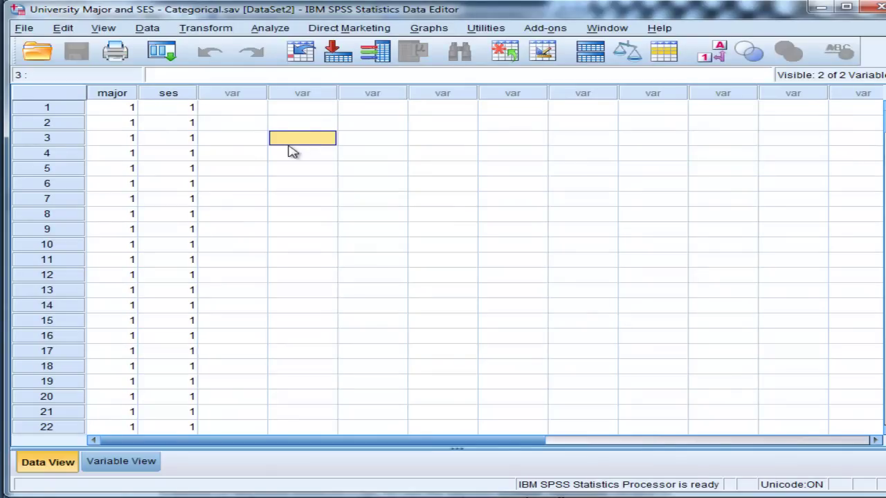
scroll(239, 172, "down", 4)
scroll(239, 172, "down", 9)
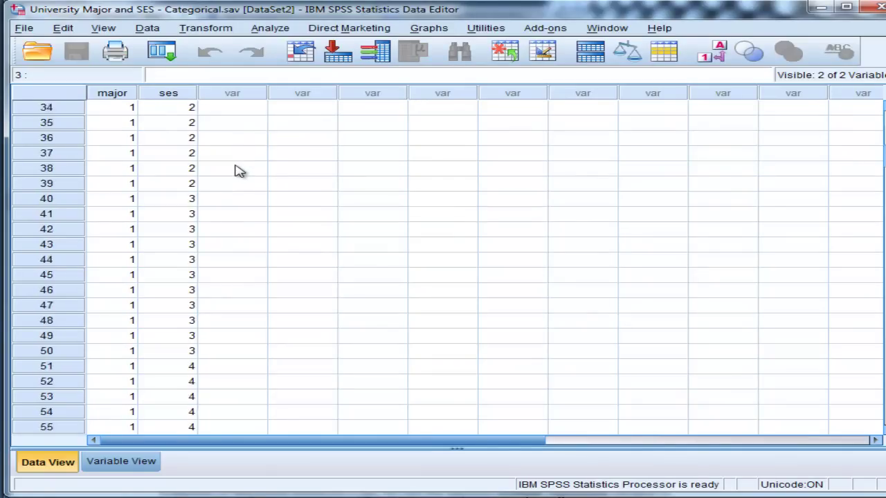
scroll(239, 171, "down", 17)
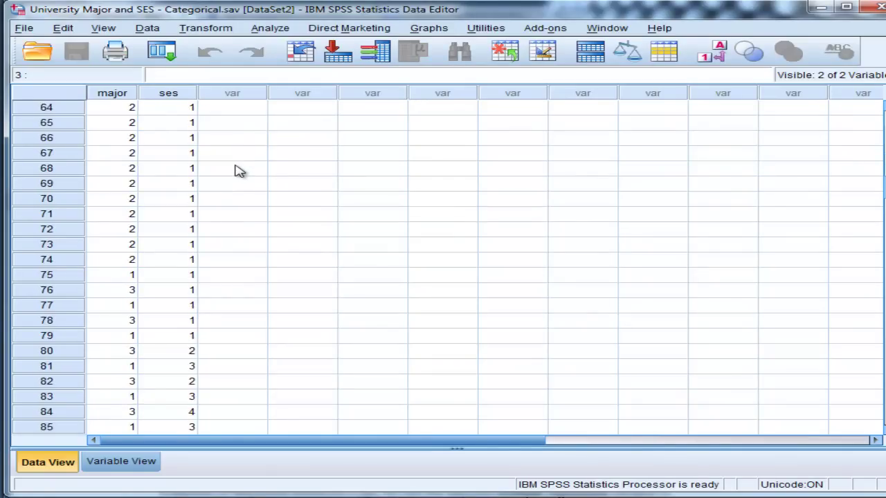
scroll(239, 172, "up", 19)
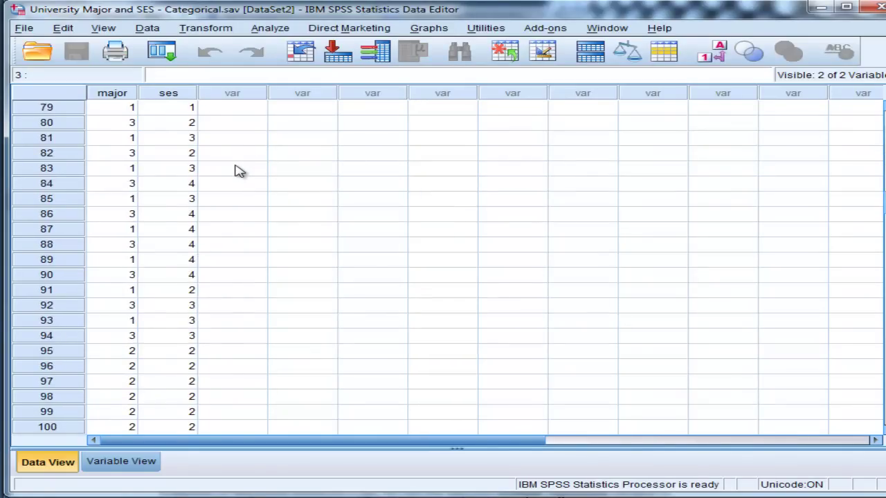
scroll(239, 172, "up", 11)
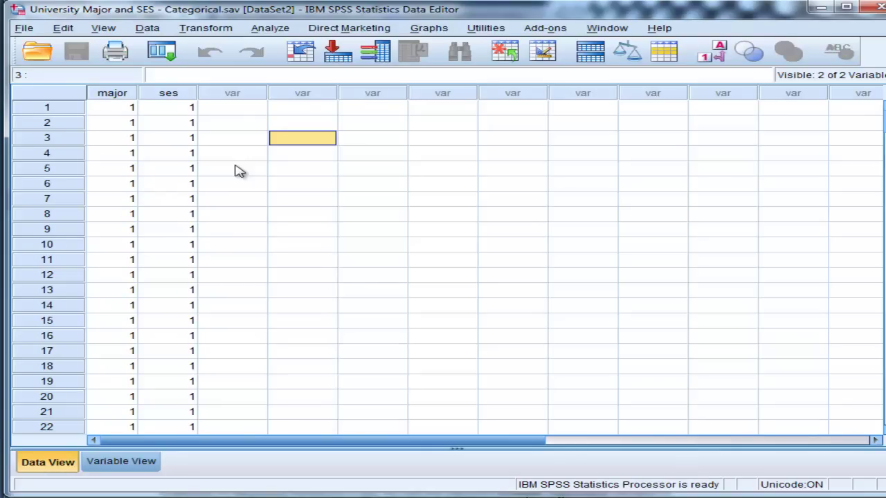
- Run Descriptive Statistics > Frequencies on the major and ses variables
left_click(270, 28)
mouse_move(348, 61)
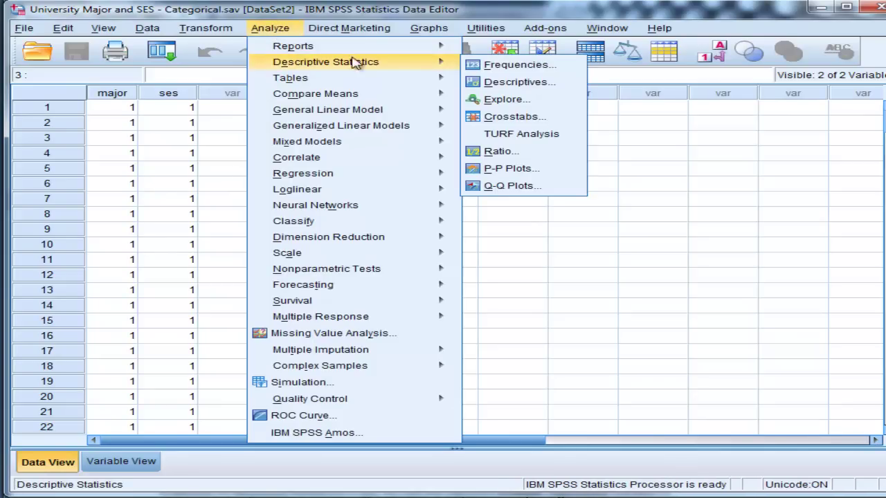
left_click(510, 61)
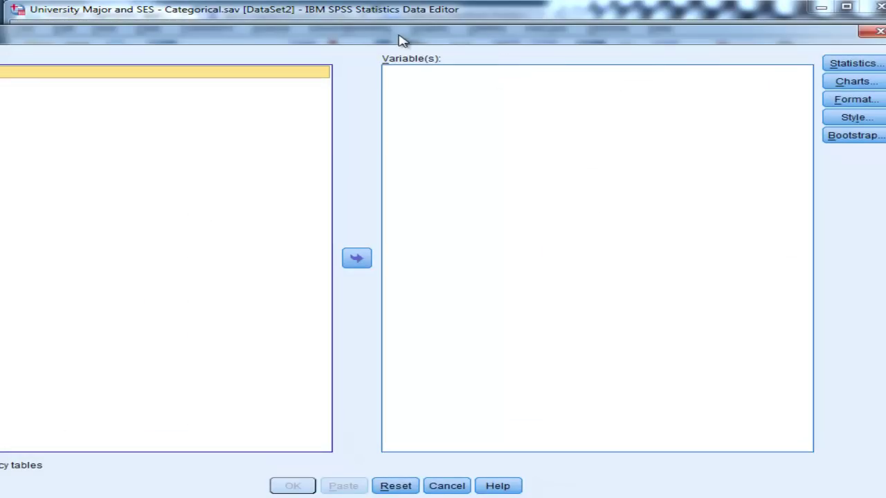
left_click_drag(402, 38, 526, 25)
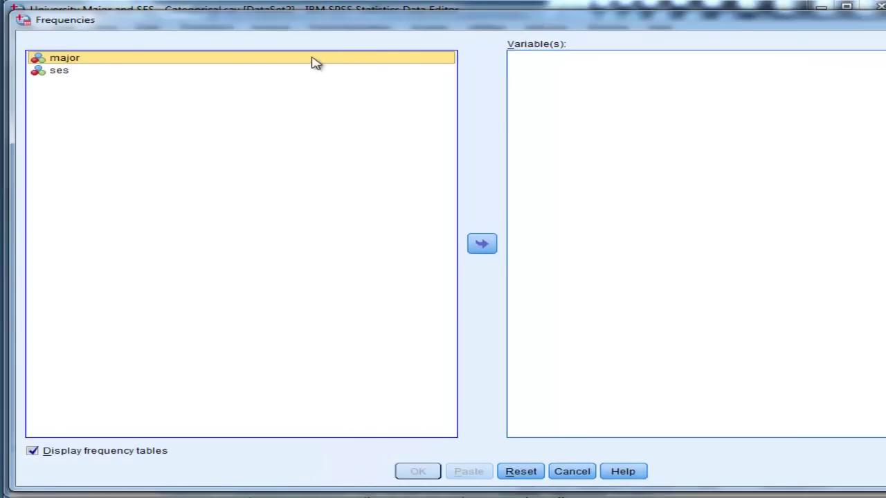
left_click(81, 74, "shift")
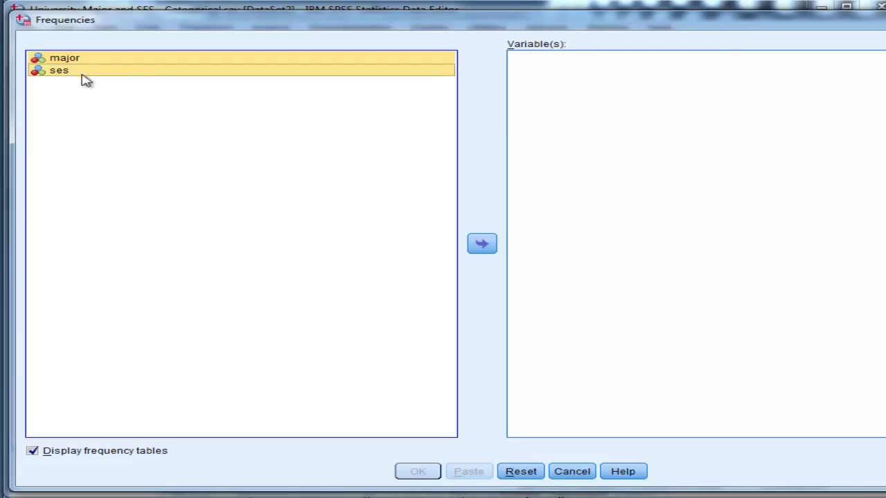
left_click(489, 243)
left_click(419, 473)
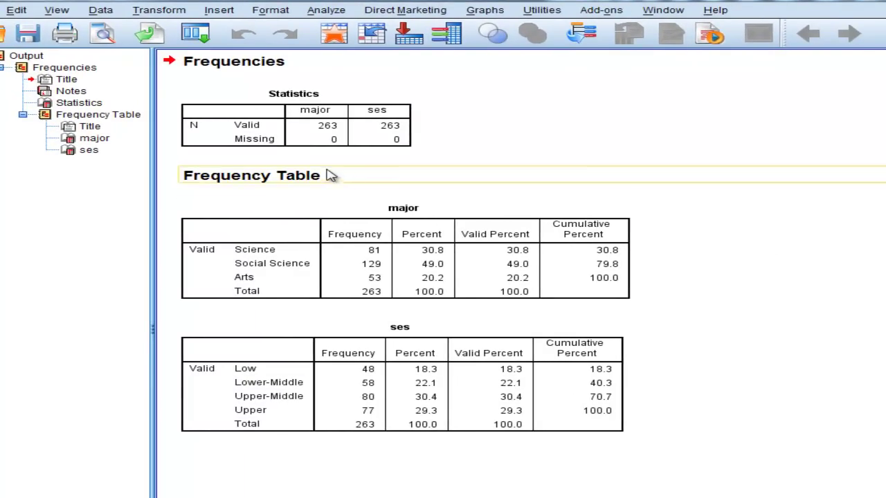
- Select the major frequency table: Science 81, Social Science 129, Arts 53
left_click(383, 268)
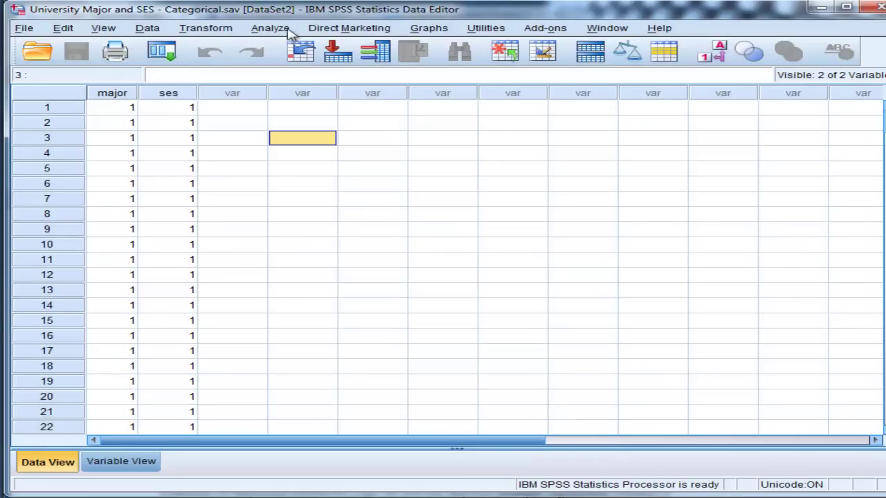
- Open Crosstabs with major as the row variable and ses as the column variable
left_click(270, 29)
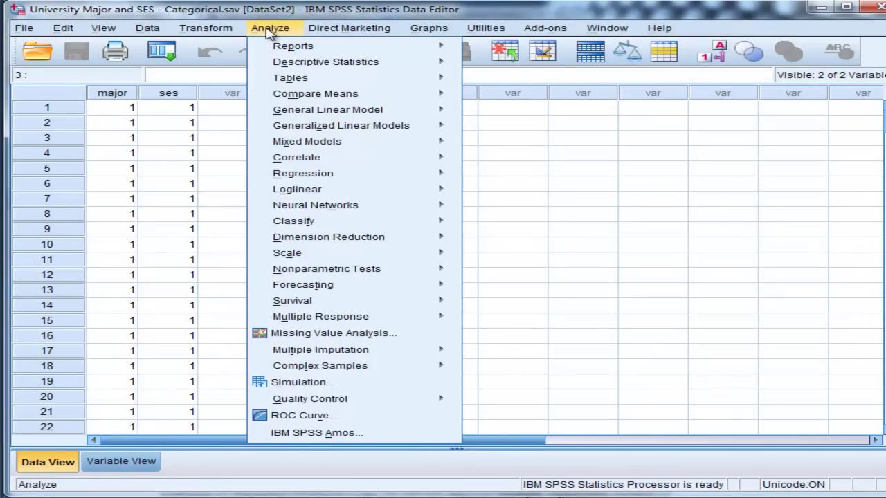
mouse_move(290, 62)
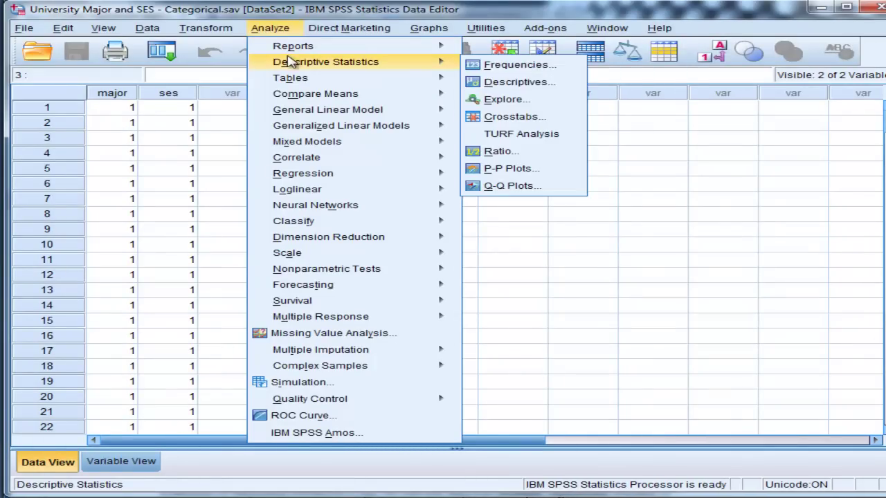
left_click(490, 118)
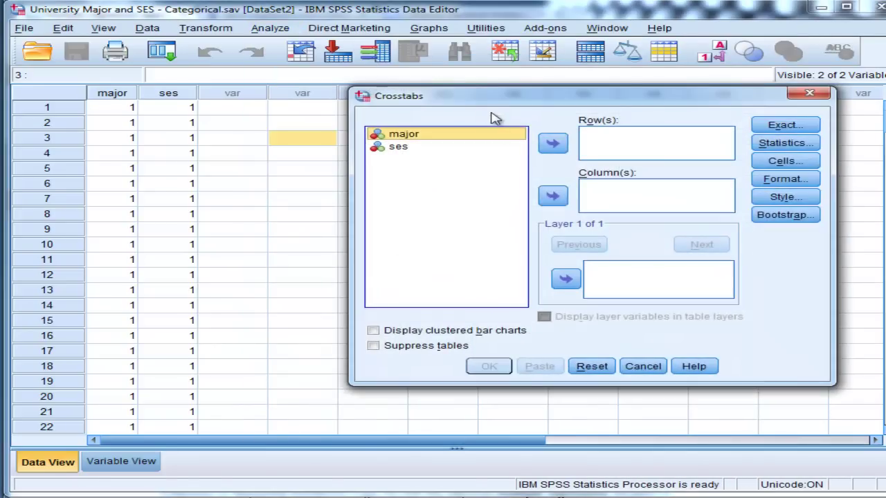
left_click(554, 144)
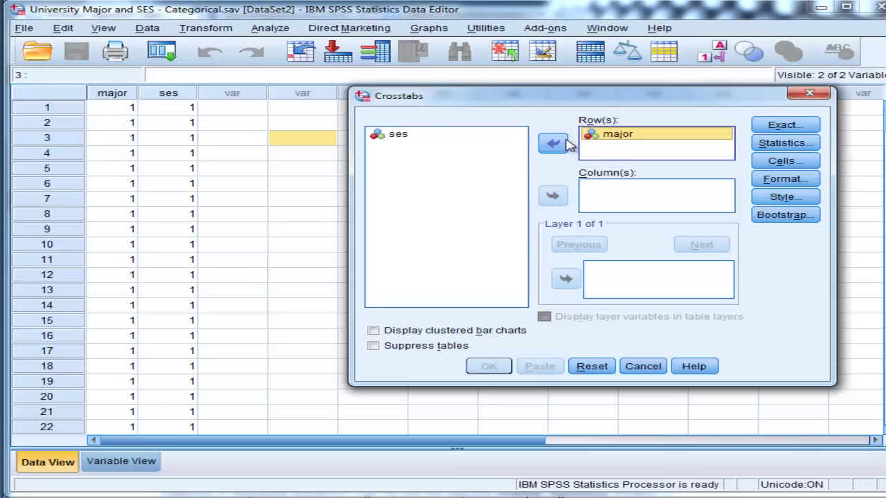
left_click(404, 136)
left_click(553, 196)
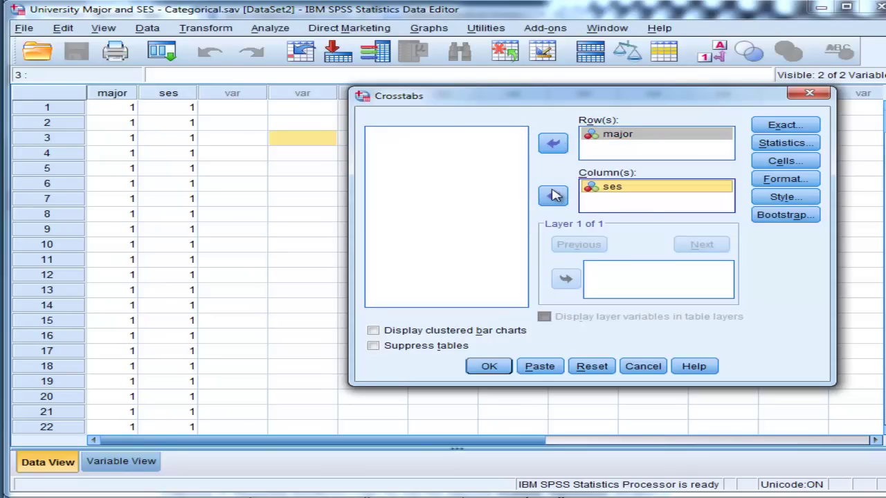
- Request the Chi-square test under the Crosstabs Statistics options
left_click(787, 144)
left_click(496, 149)
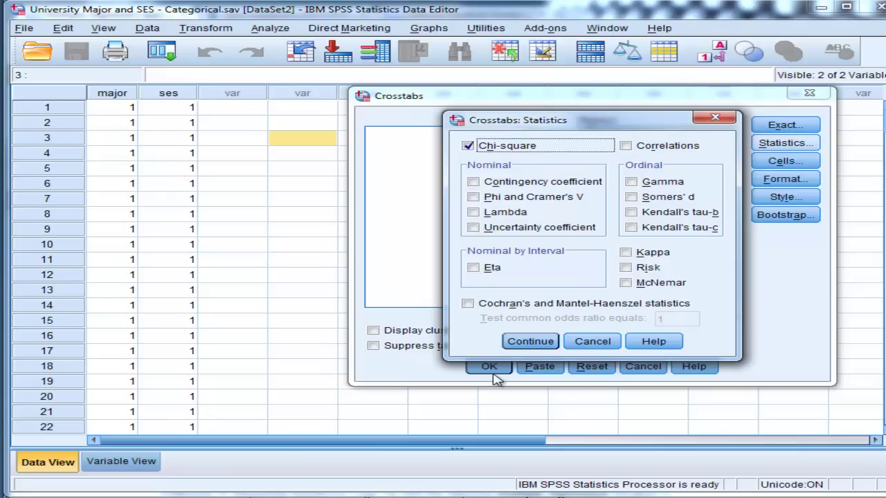
left_click(510, 343)
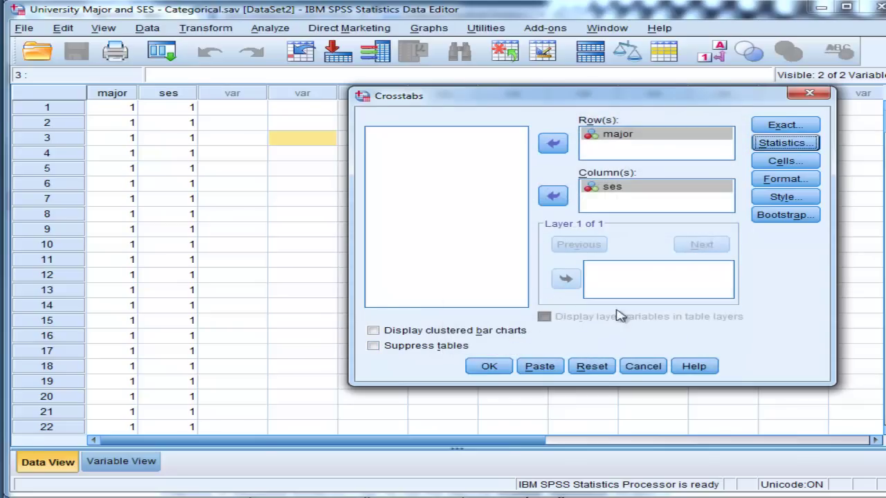
- Run the crosstab and select the Chi-Square Tests table (Pearson 36.770, df 6, .000)
left_click(504, 368)
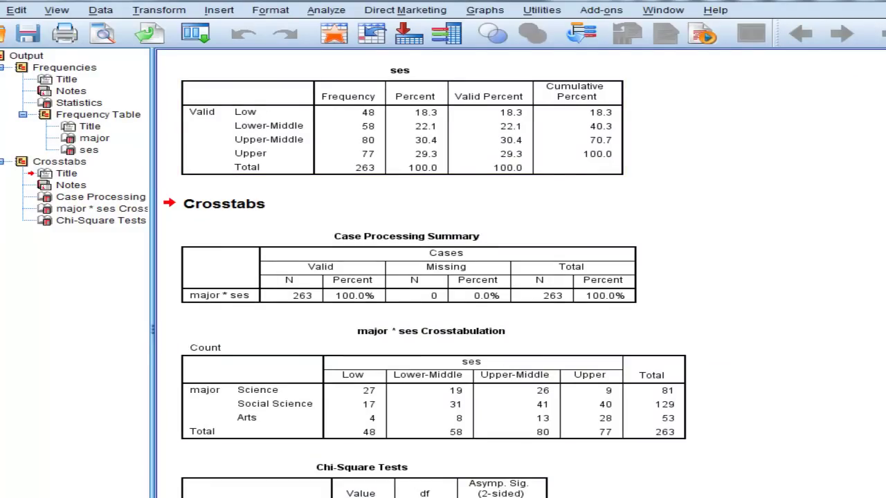
scroll(425, 274, "down", 1)
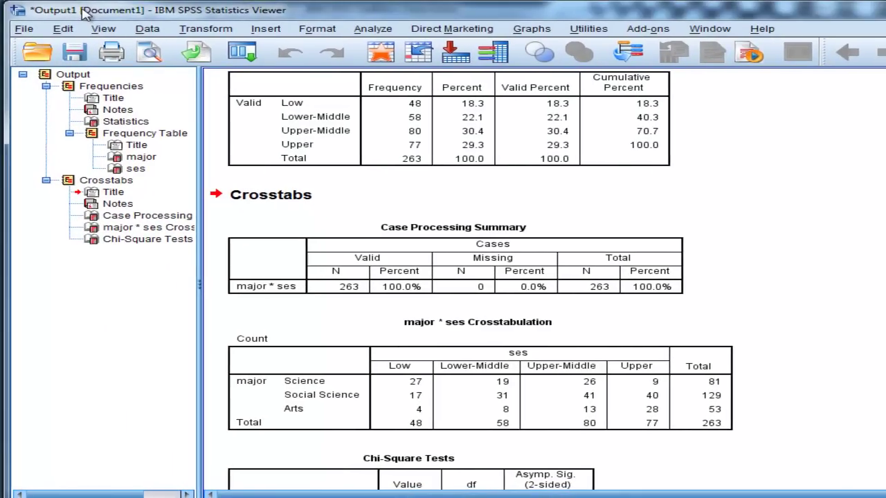
left_click(707, 137)
scroll(661, 165, "down", 3)
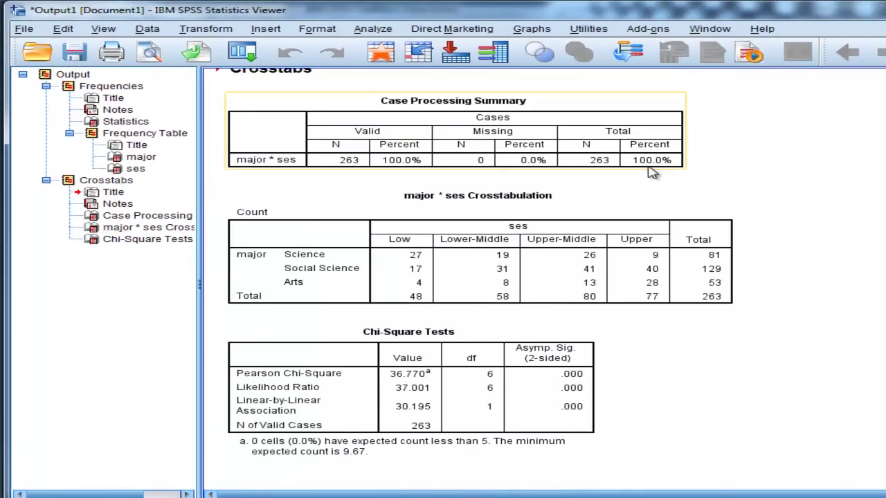
left_click(572, 386)
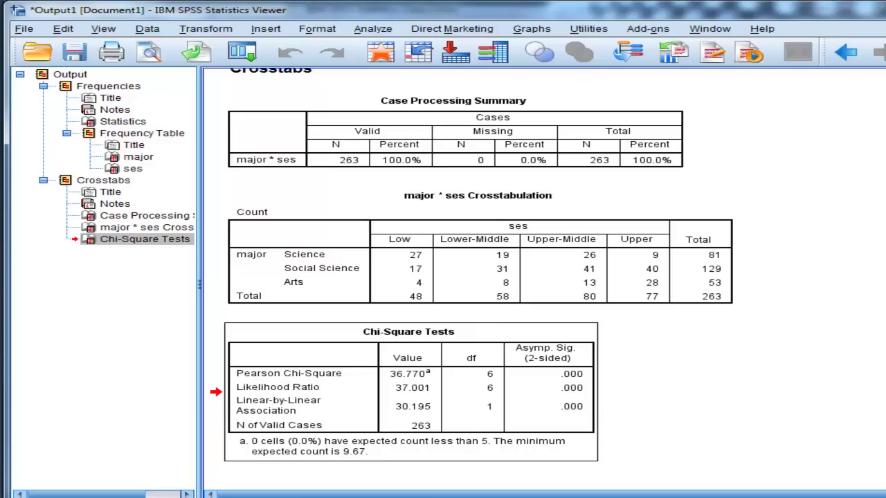
- Reopen Crosstabs and tick Adjusted standardized residuals in the Cells display options
left_click(373, 31)
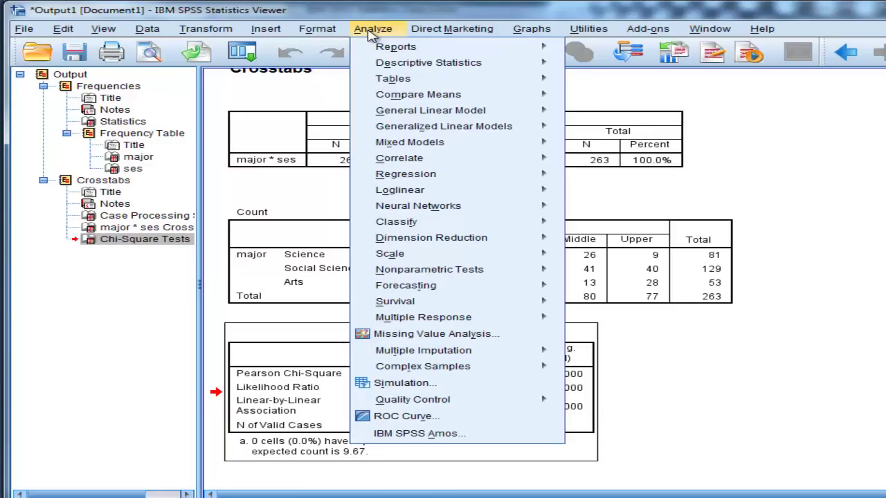
mouse_move(429, 46)
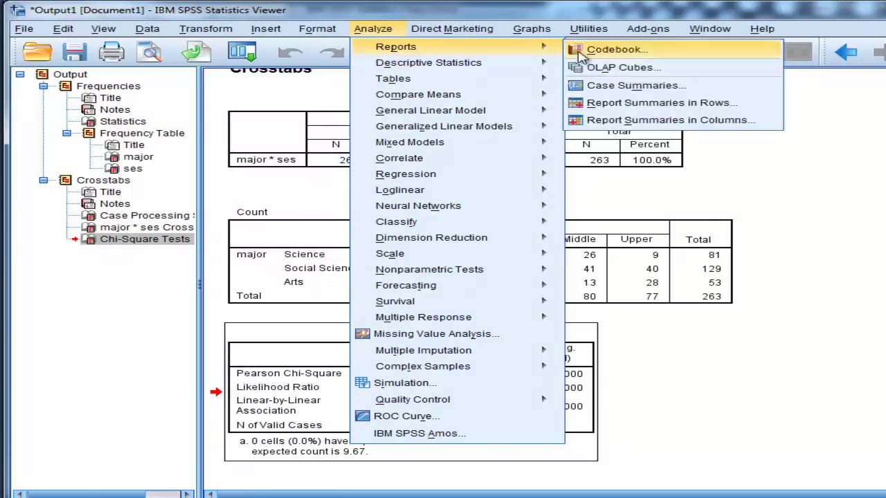
mouse_move(467, 66)
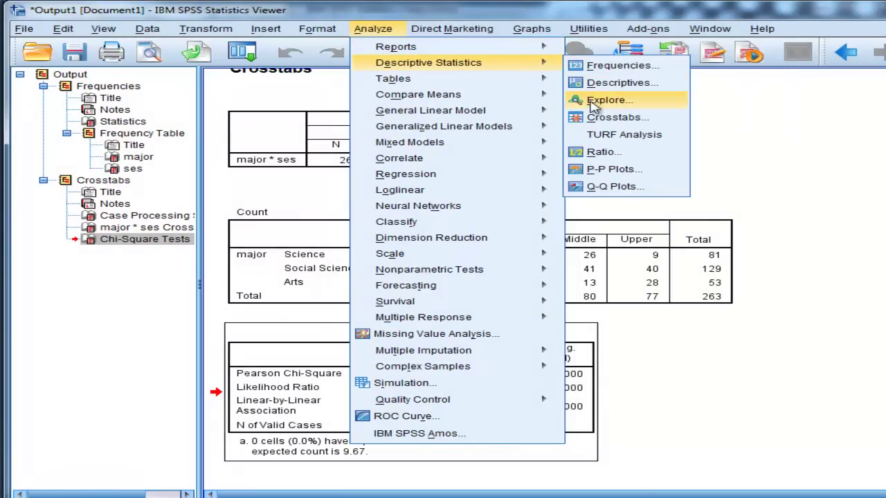
left_click(599, 117)
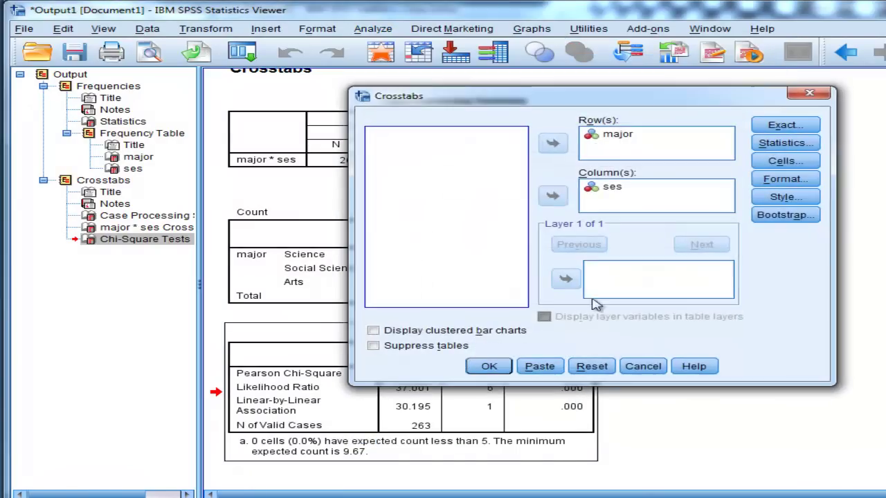
left_click(789, 161)
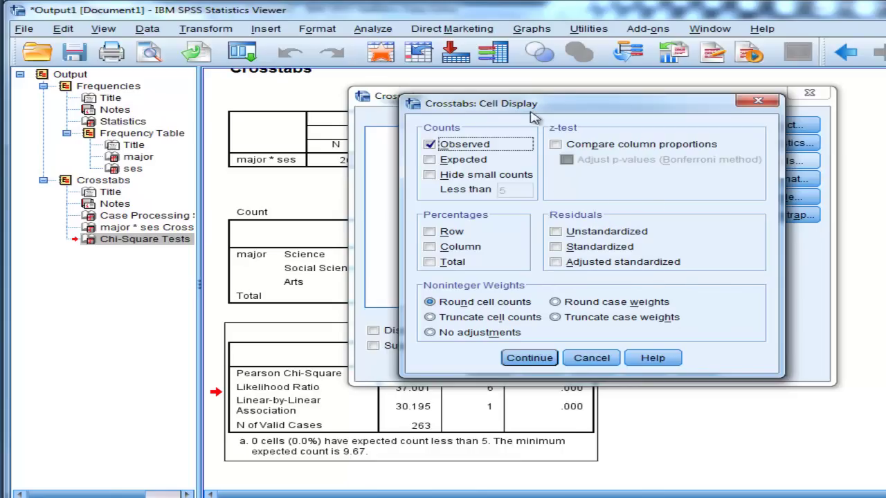
left_click(757, 102)
left_click(586, 267)
left_click(586, 267)
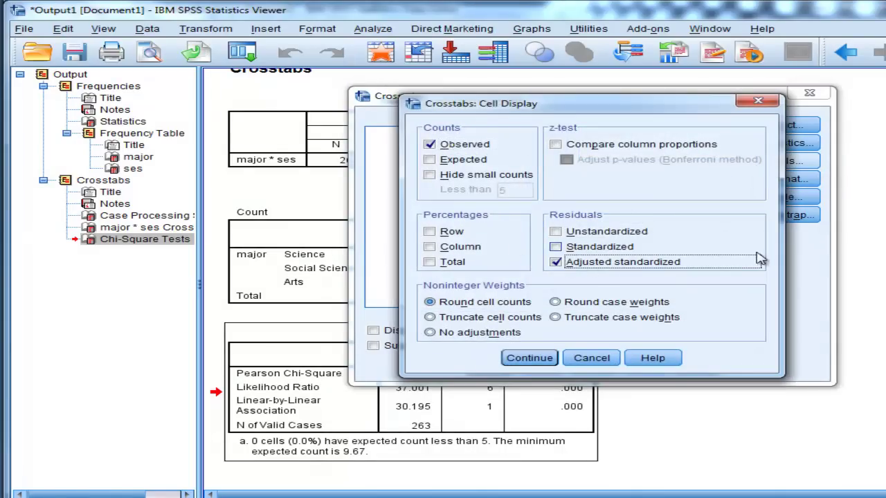